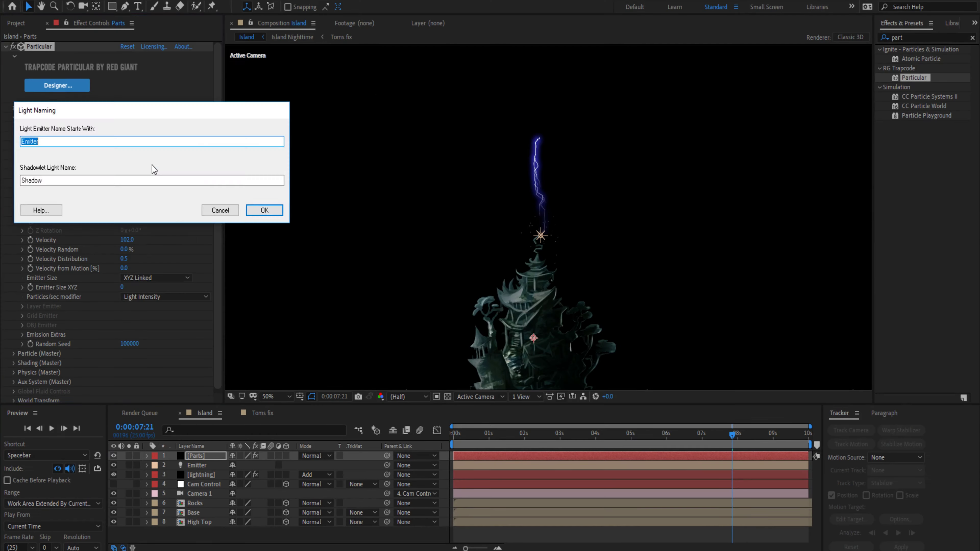
Move the current time back near the start of the timeline.
left_click_drag(714, 440, 469, 442)
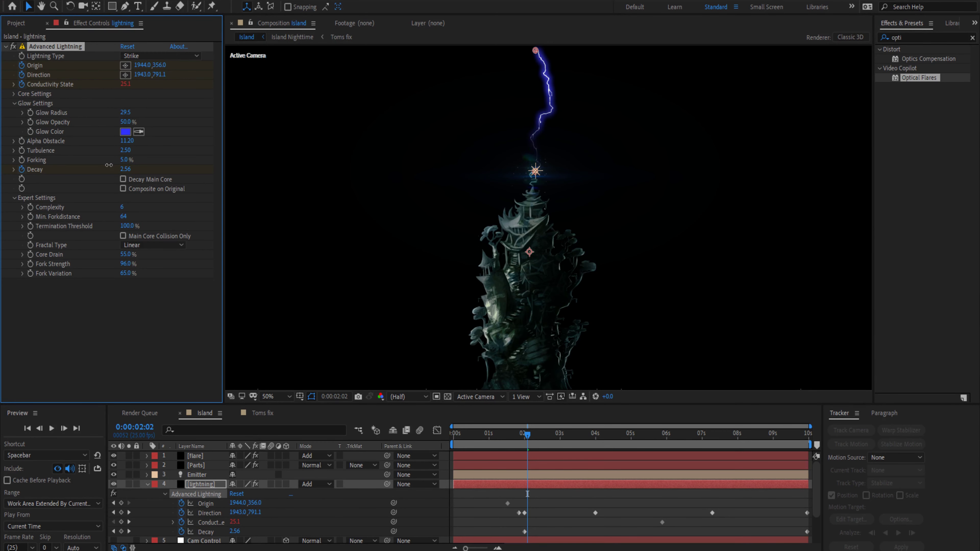
Go to the 2-second mark and reveal the flare layer's keyframed Brightness and Scale properties.
left_click(722, 449)
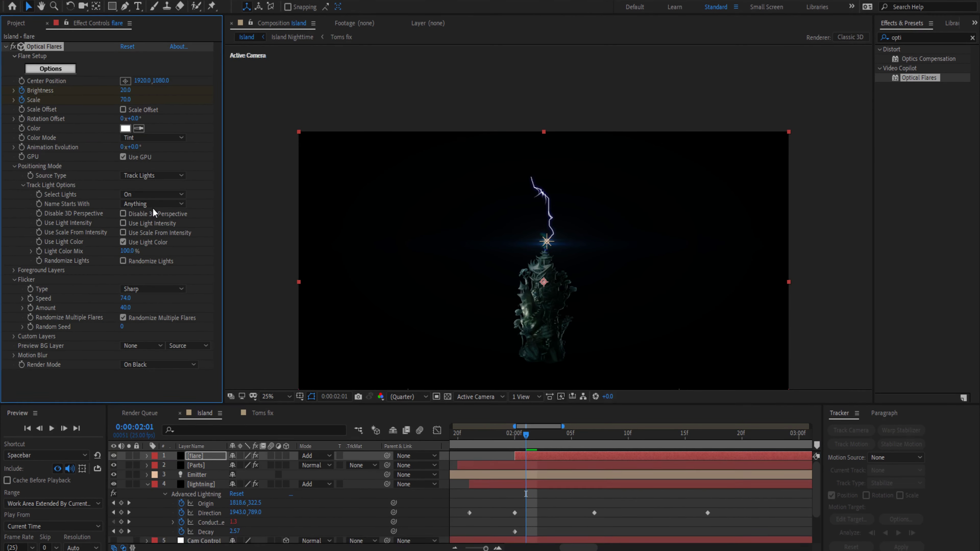
left_click(519, 436)
key("u")
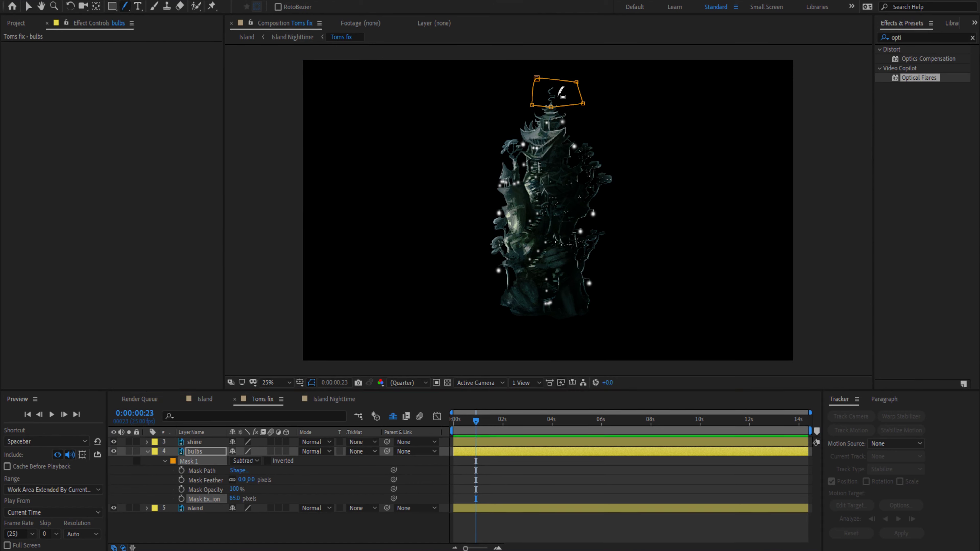
Draw Mask 2 around the tower on bulbs, Easy Ease its path keyframes, and preview.
left_click(538, 113)
left_click(512, 113)
left_click(495, 126)
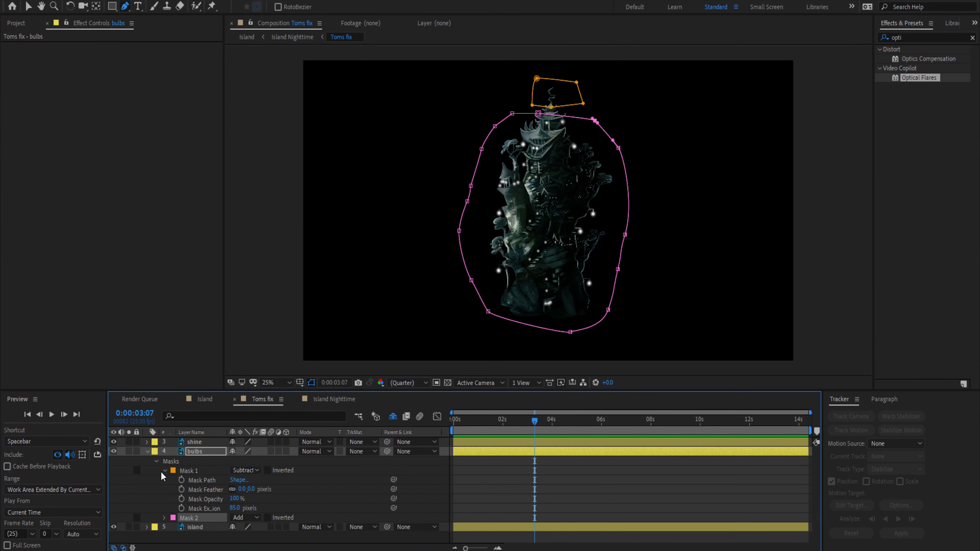
right_click(502, 480)
left_click(671, 487)
key("space")
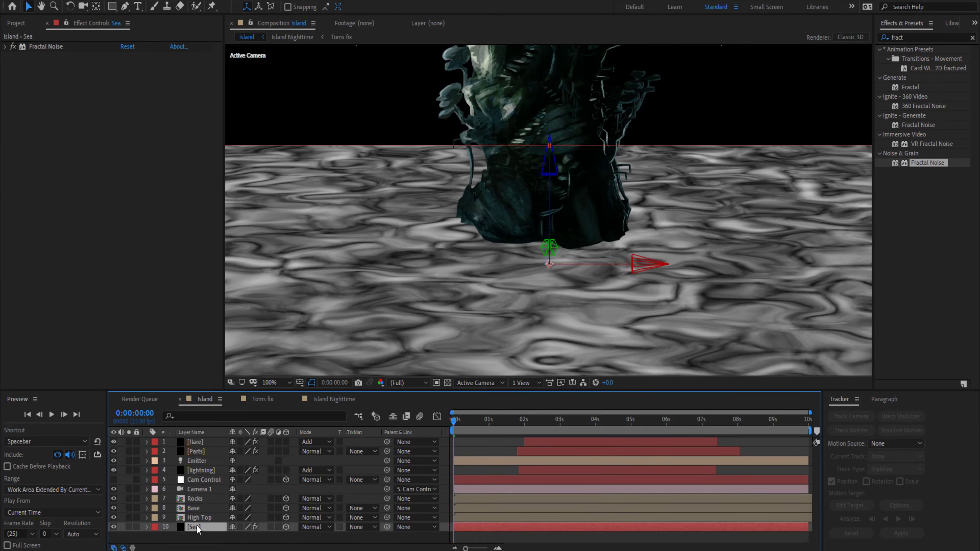
Scale the Rocks layer to 49% and feather the bottom edge of its mask.
left_click(195, 499)
key("s")
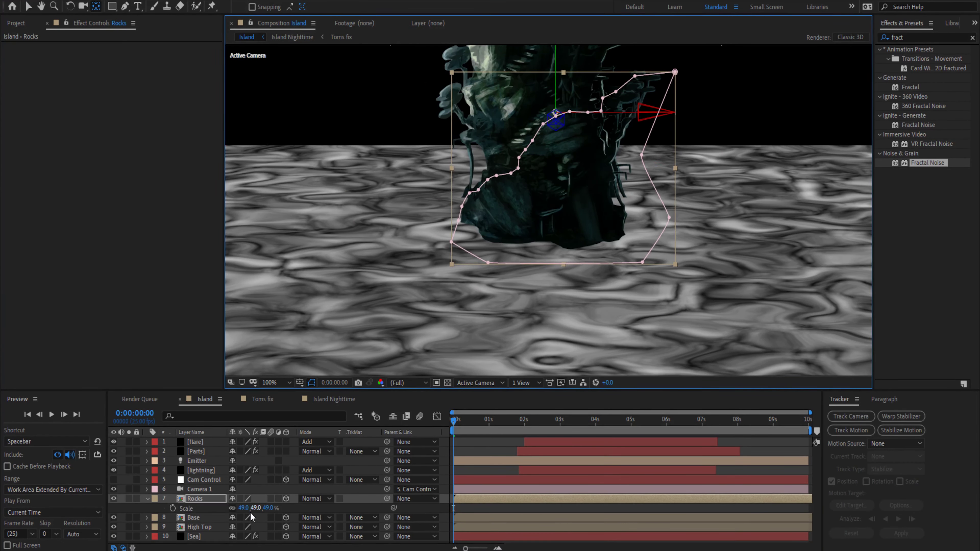
key("g")
left_click_drag(562, 241, 563, 228)
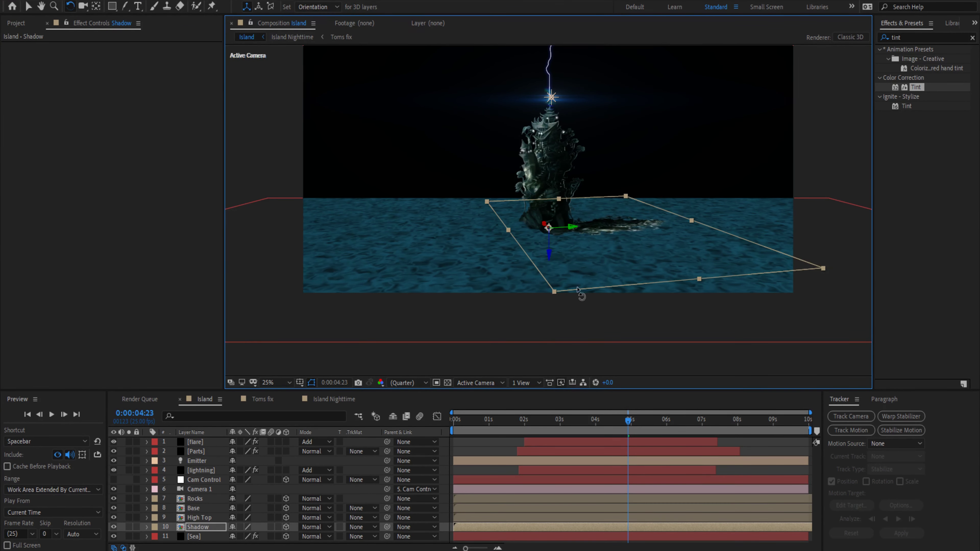
Give the Shadow layer Fast Box Blur and Soft Light blending, then prepare highlights for rotation.
type("t")
double_click(927, 106)
left_click(314, 527)
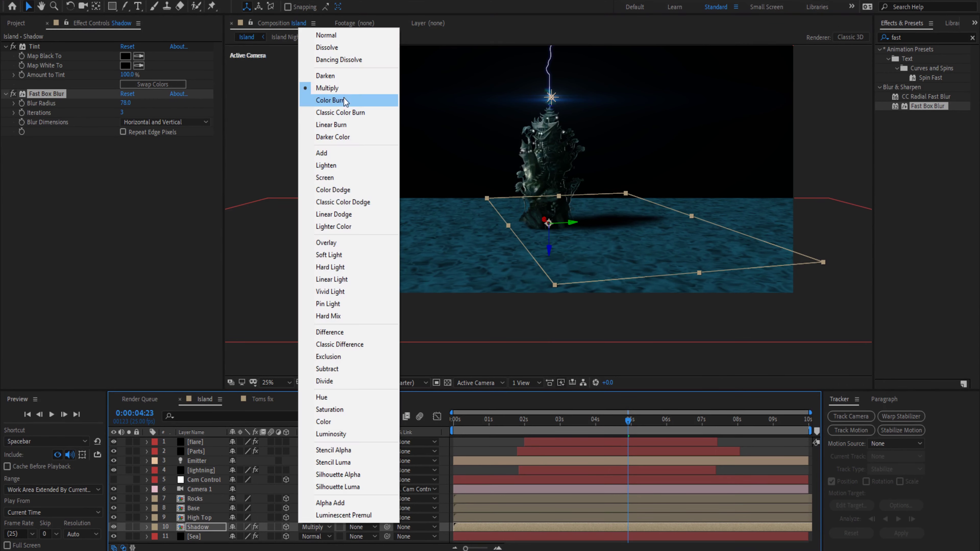
left_click(320, 256)
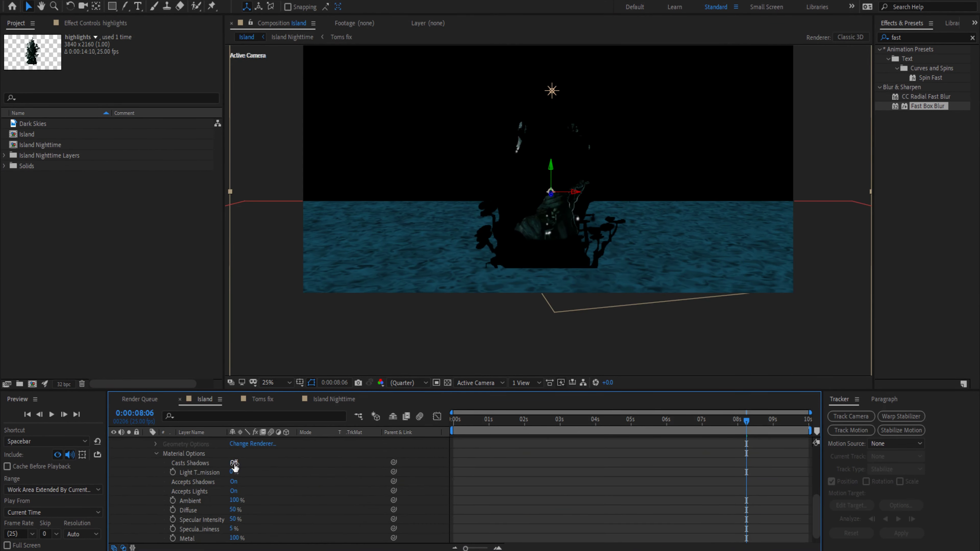
left_click(203, 527)
key("w")
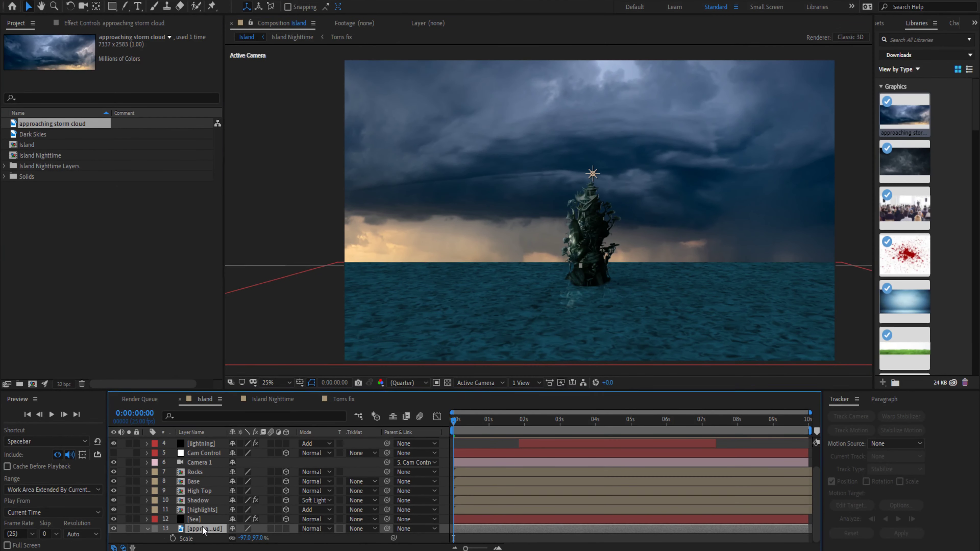
Resize the approaching storm cloud layer and duplicate it with Ctrl+D.
left_click(125, 7)
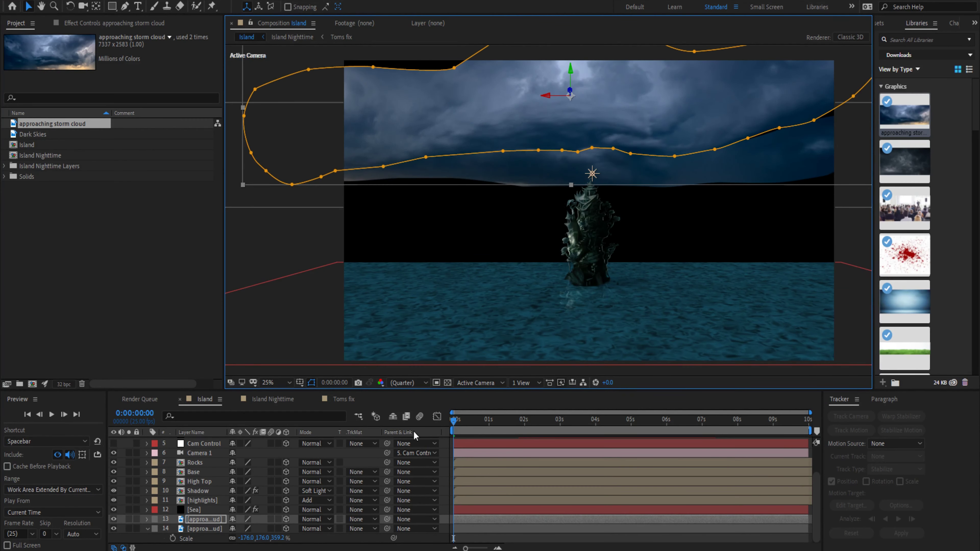
key("ctrl+d")
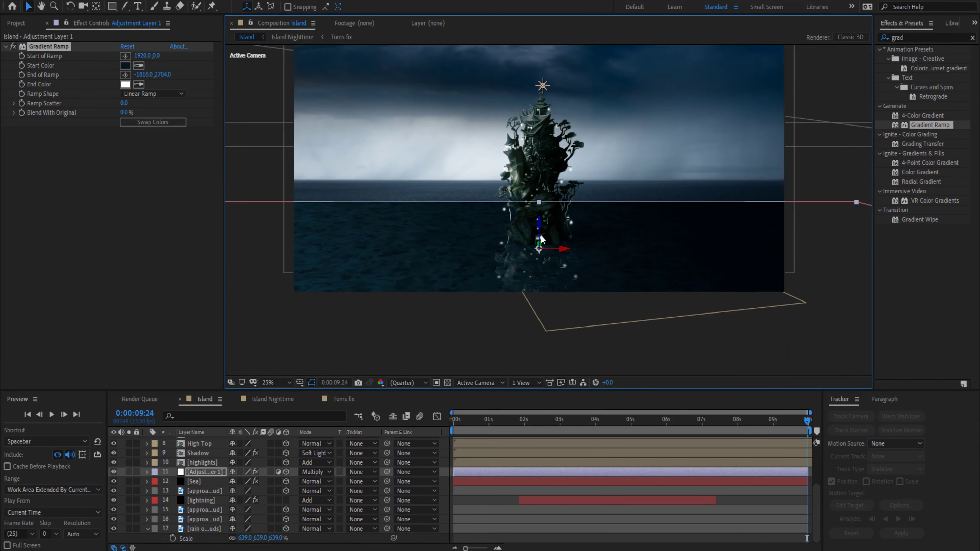
Show the Sea mask, sample the 4-Color Gradient's Color 4, and set it to Darken blending.
left_click(194, 481)
key("m")
key("m")
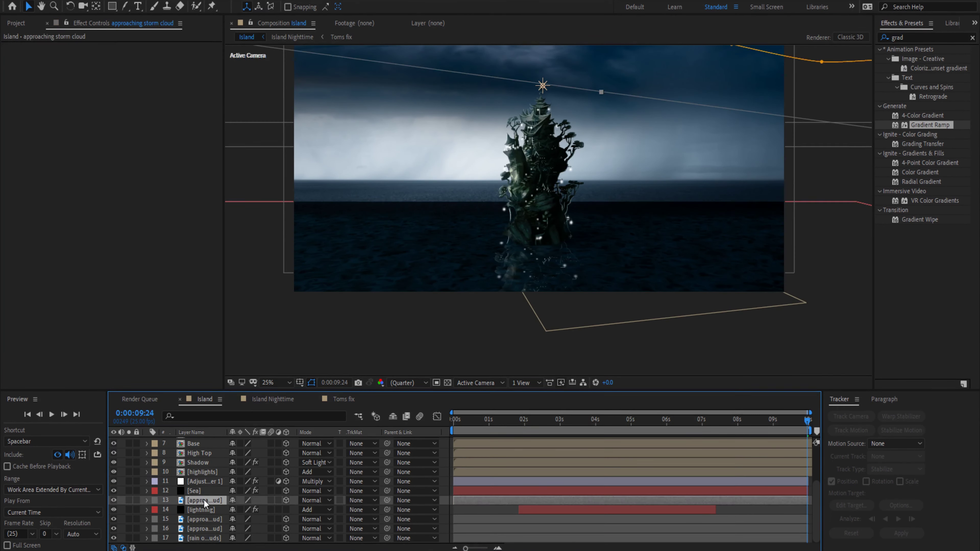
left_click(138, 141)
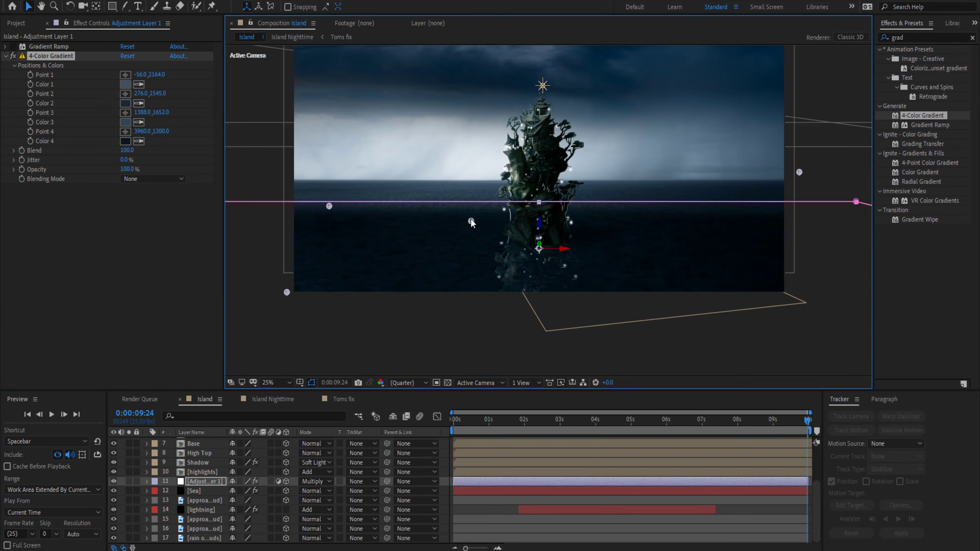
left_click(152, 179)
left_click(156, 231)
left_click(152, 179)
left_click(147, 325)
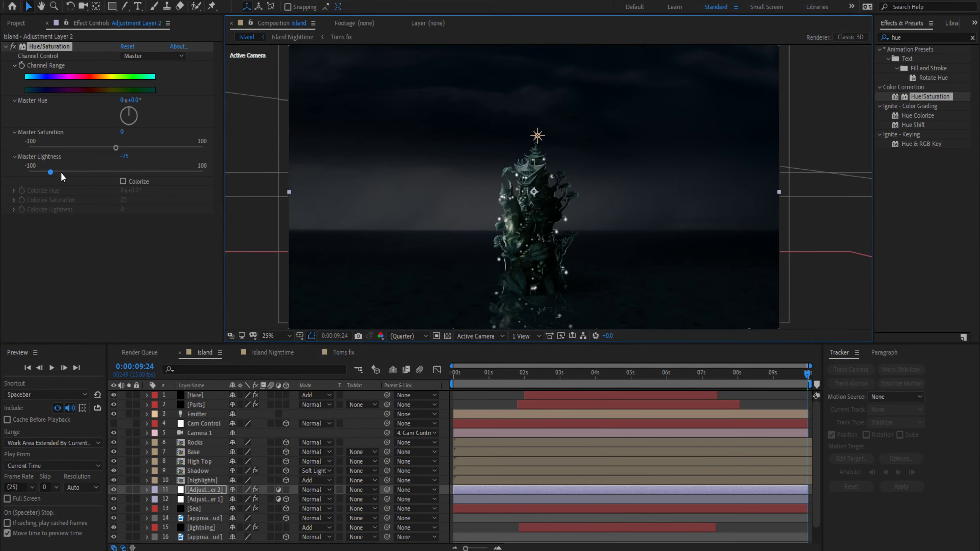
Select the rain on the sea layer and move to a frame where lightning strikes.
scroll(205, 532, "down", 1)
left_click(204, 537)
left_click_drag(501, 373, 596, 374)
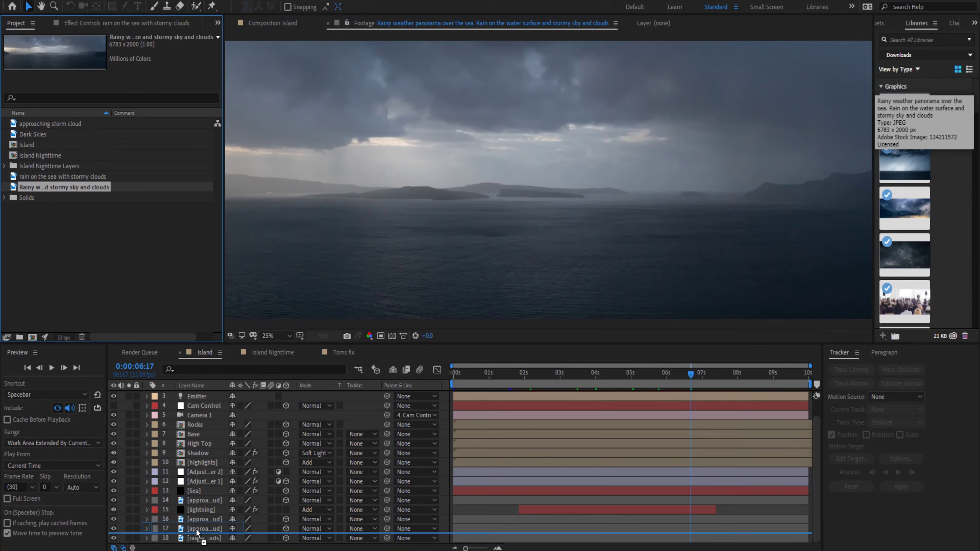
Add the rainy sea panorama to the Island comp and check its scale in the Layer panel.
left_click_drag(197, 532, 197, 534)
double_click(203, 424)
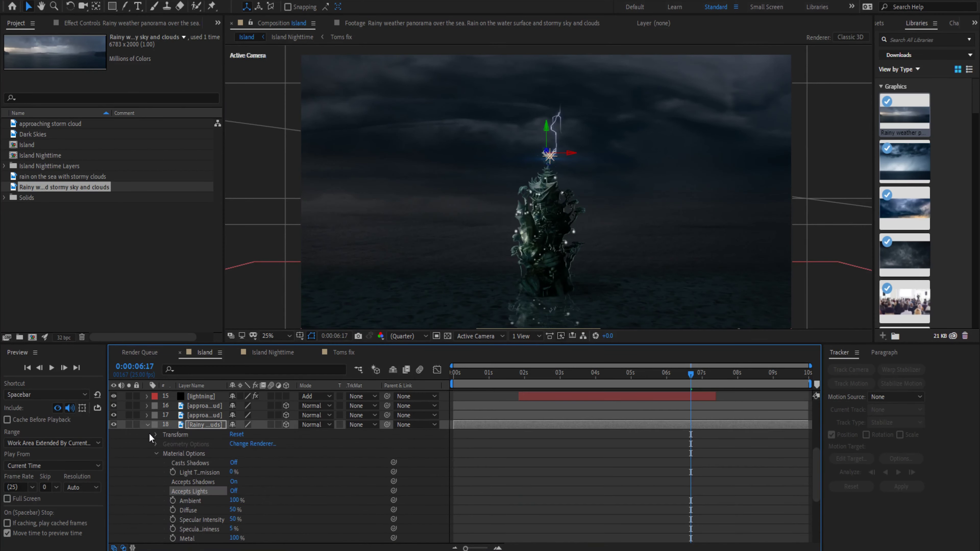
key("v")
scroll(716, 241, "up", 3)
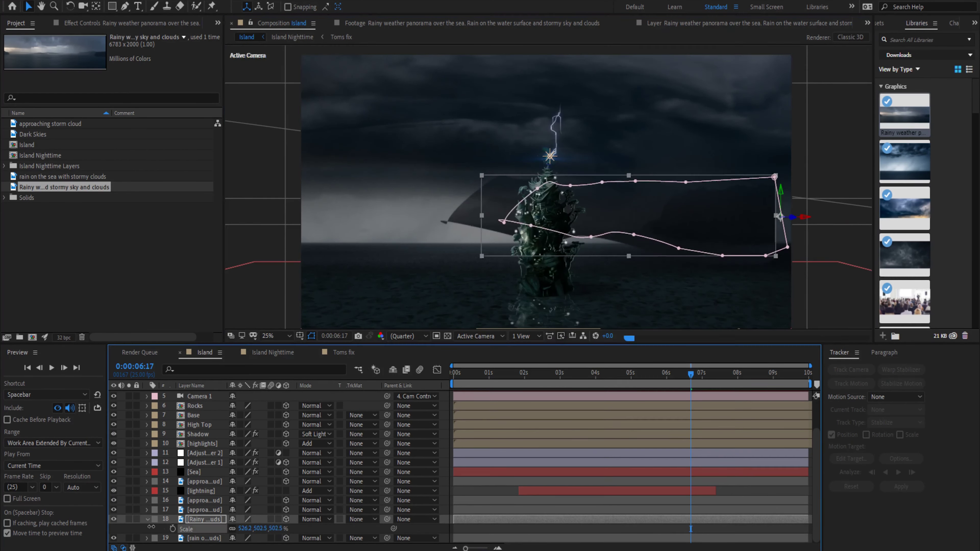
key("s")
Duplicate the rainy panorama layer and draw a Pen mask on the copy.
key("ctrl+d")
double_click(205, 519)
left_click(125, 7)
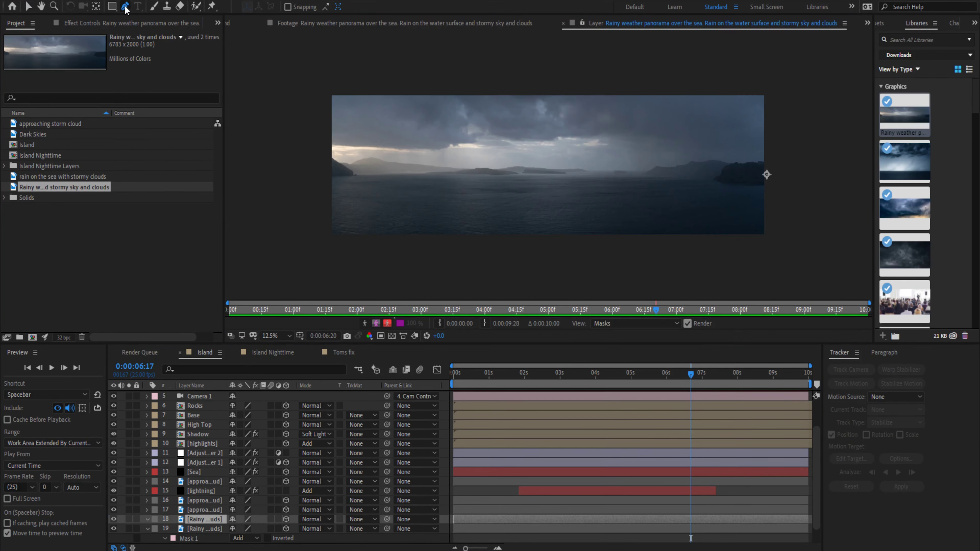
left_click(228, 23)
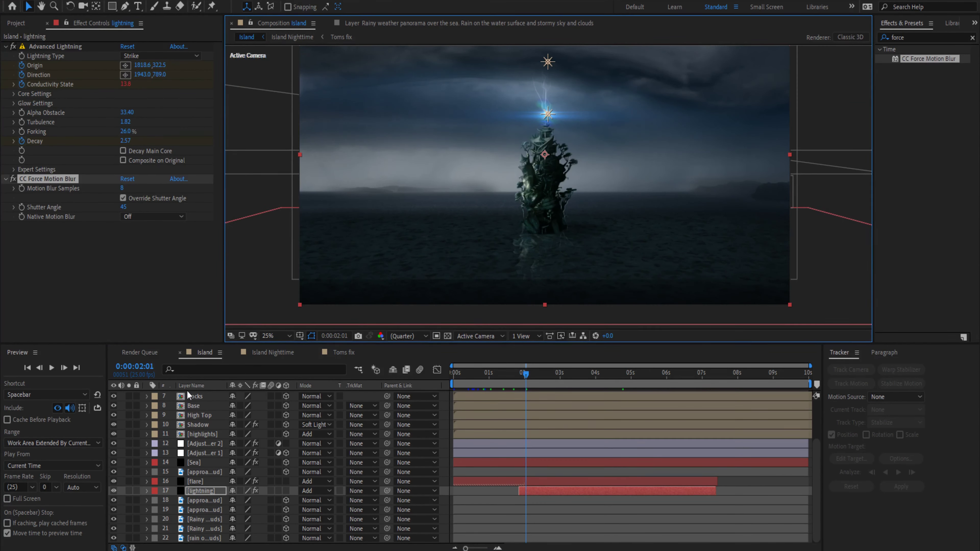
Check the storm cloud layer's scale and the flare settings, then preview the composition.
left_click(201, 501)
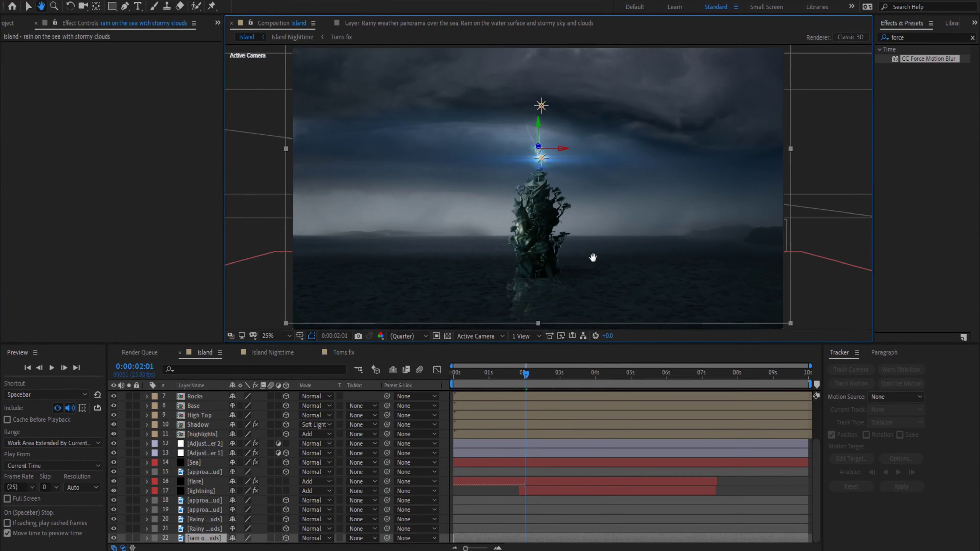
key("Home")
key("s")
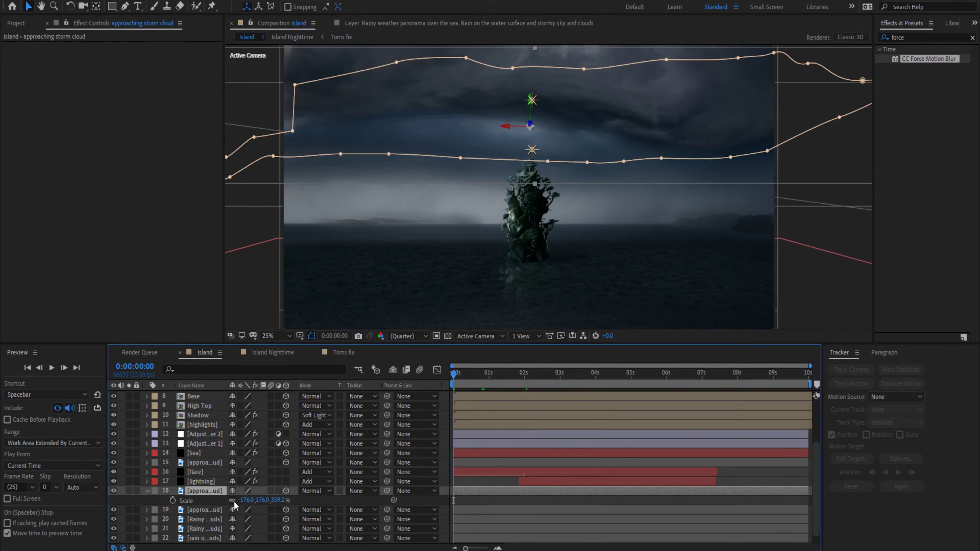
left_click(195, 472)
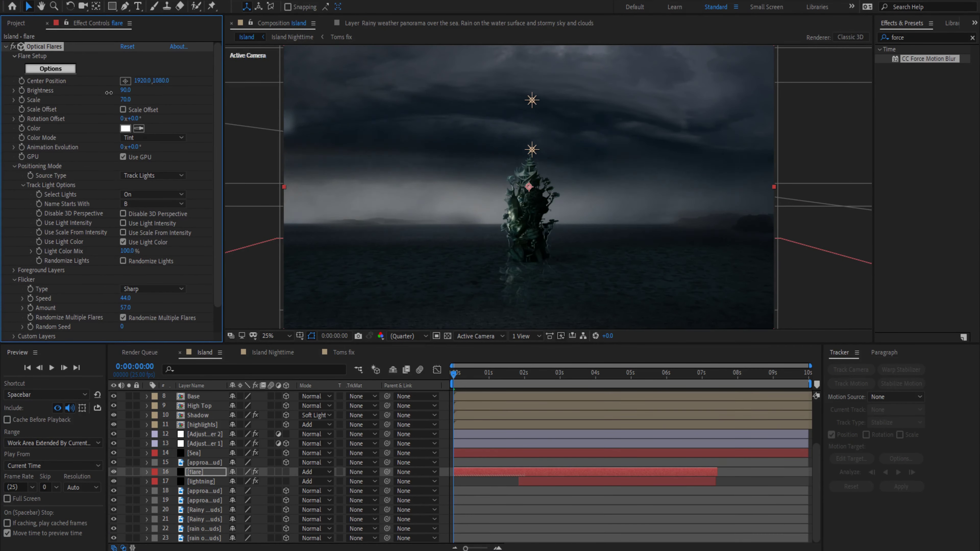
key("space")
Drag the Sea layer two places lower in the layer stack.
left_click(197, 454)
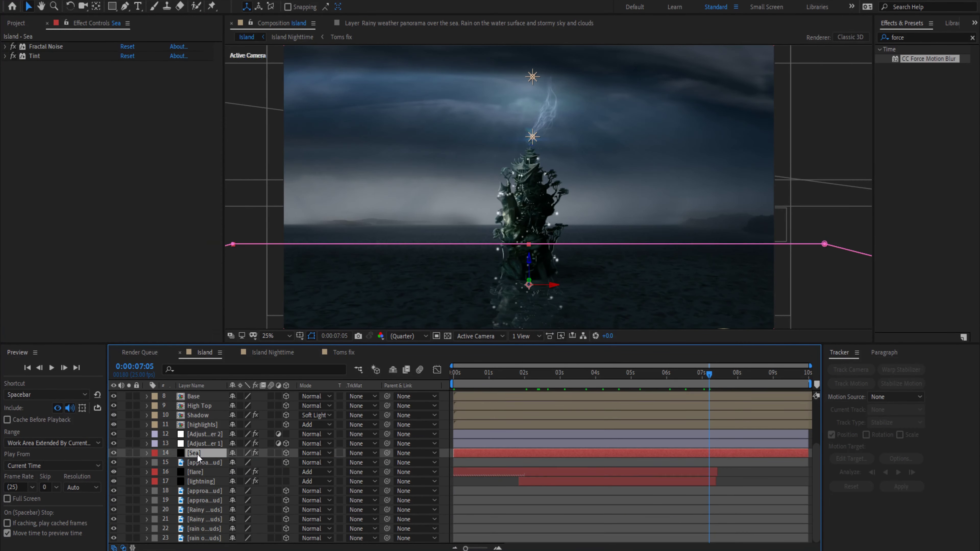
left_click_drag(197, 454, 226, 476)
scroll(225, 473, "up", 1)
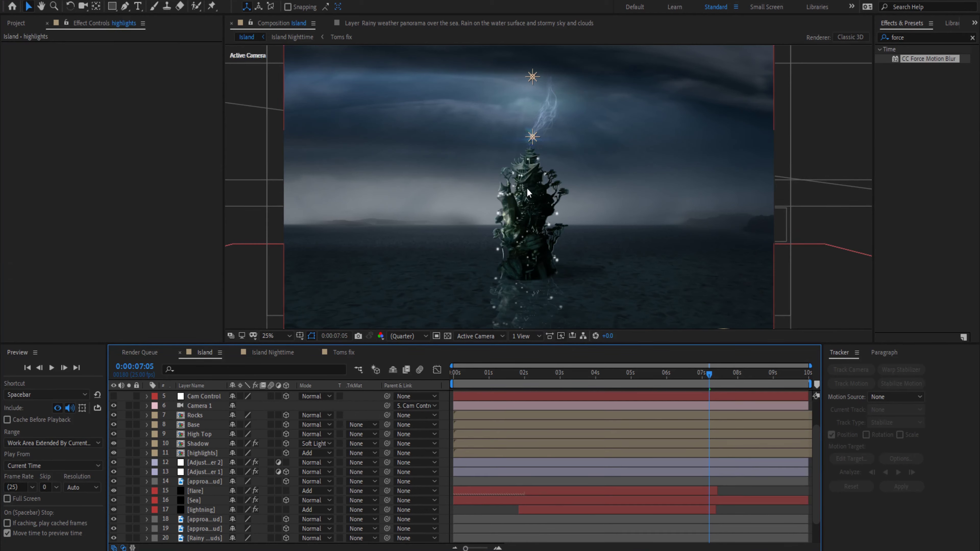
key("Home")
left_click(210, 462)
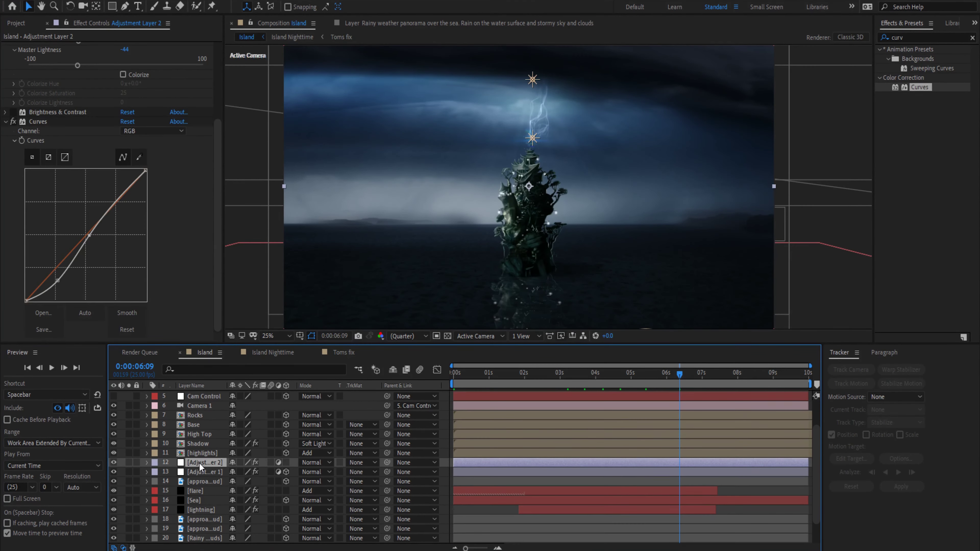
Raise the flare layer higher in the stack and check the High Top layer.
left_click_drag(199, 491, 199, 412)
left_click(202, 444)
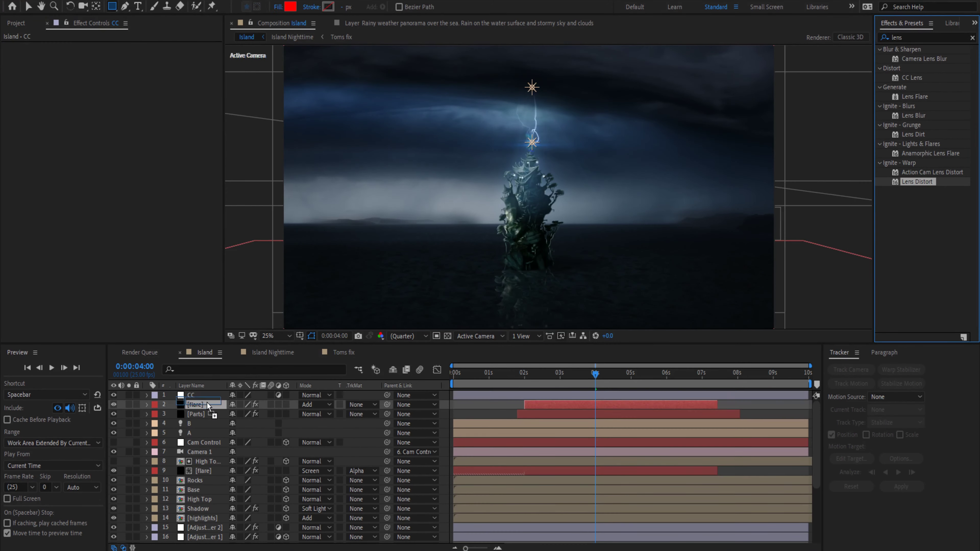
left_click_drag(595, 374, 584, 374)
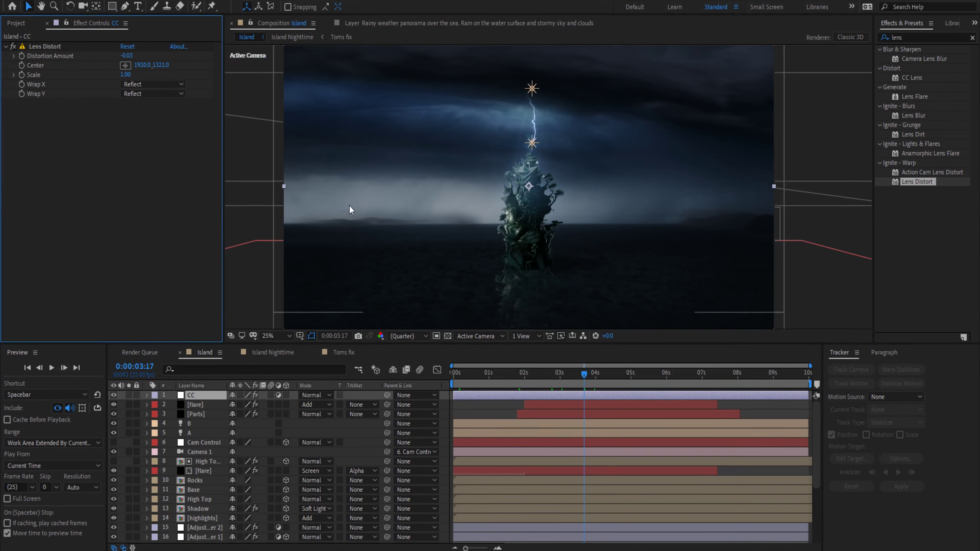
Review Adjustment Layer 1's effects and duplicate the Highlights layer with Ctrl+D.
scroll(270, 463, "down", 5)
left_click(209, 449)
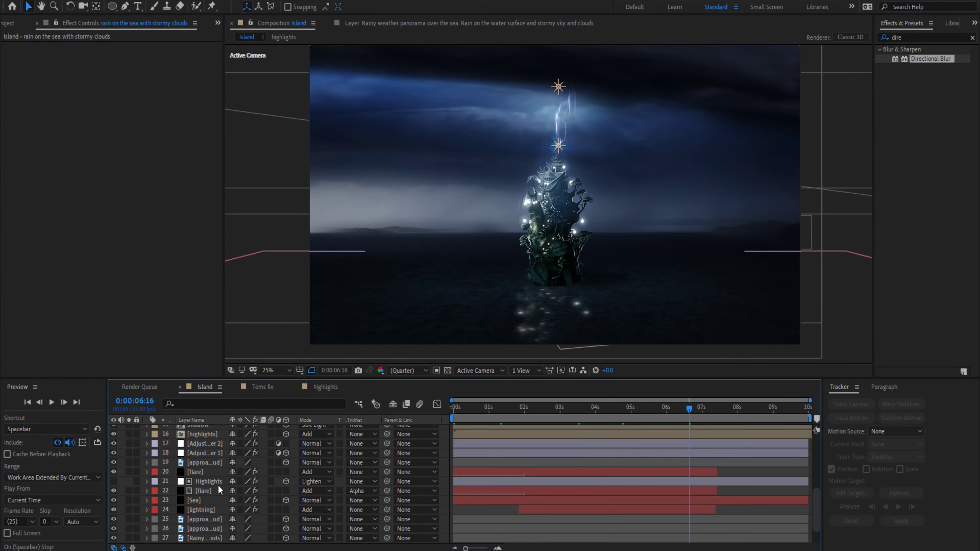
left_click(218, 485)
key("ctrl+d")
key("ctrl+d")
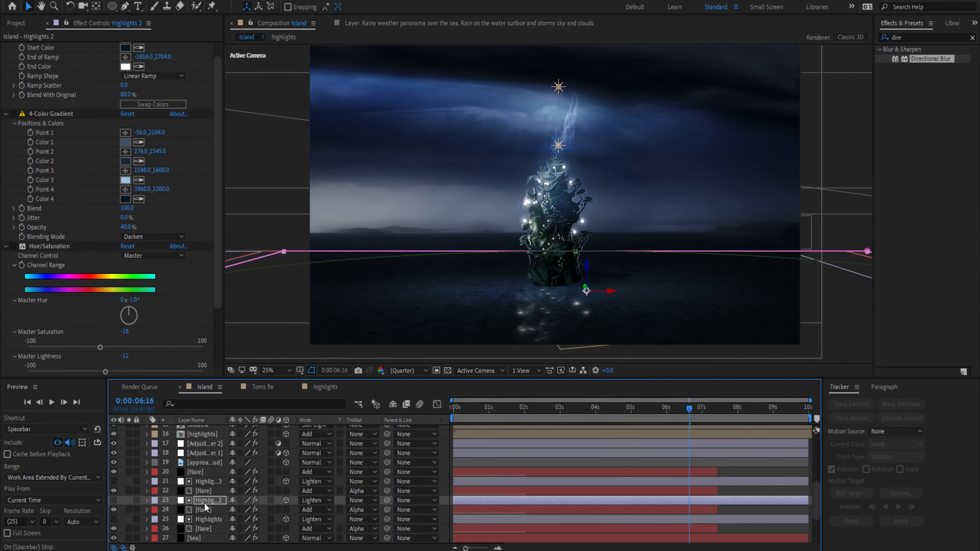
Import all the 4K Fog clips and move 4 Ground Fog Whispy down to layer 20.
key("ctrl+i")
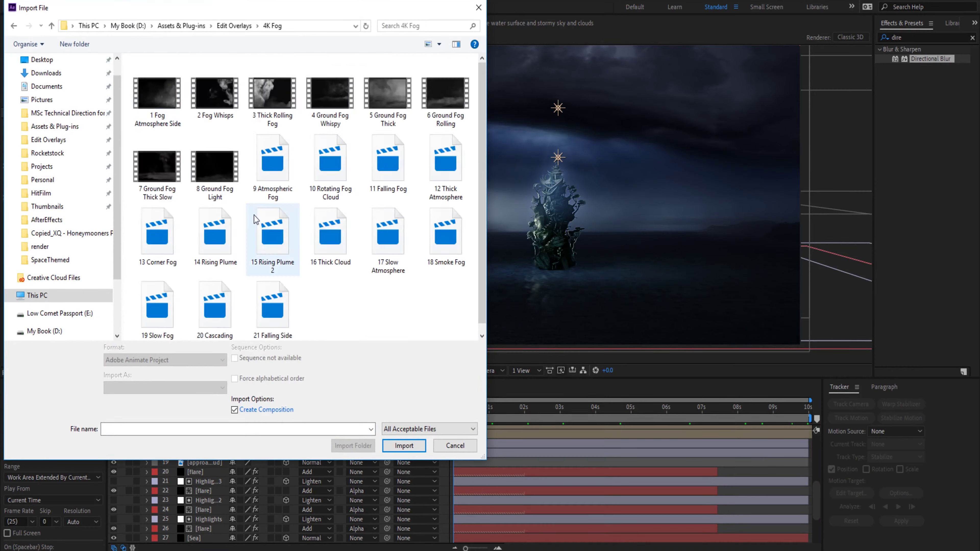
key("ctrl+a")
key("Return")
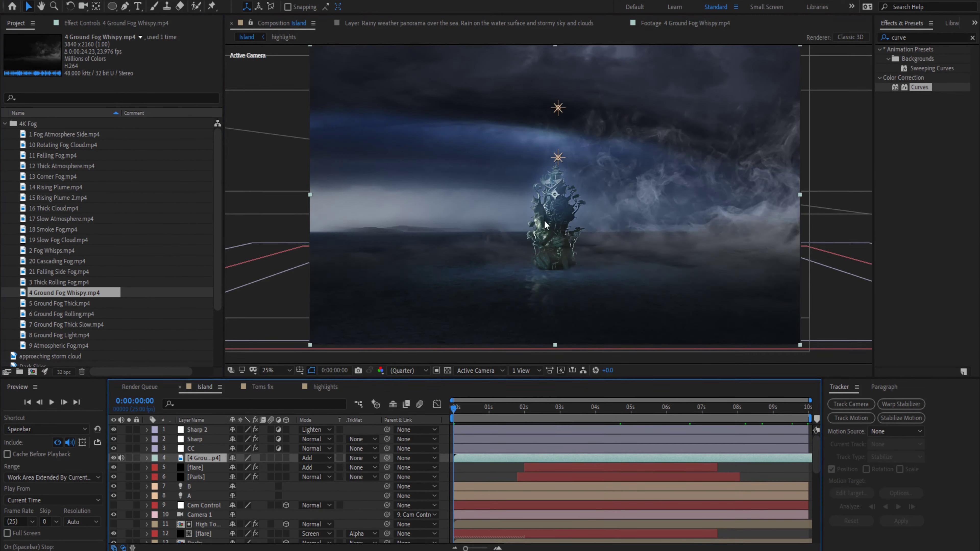
left_click_drag(204, 458, 205, 540)
left_click(892, 36)
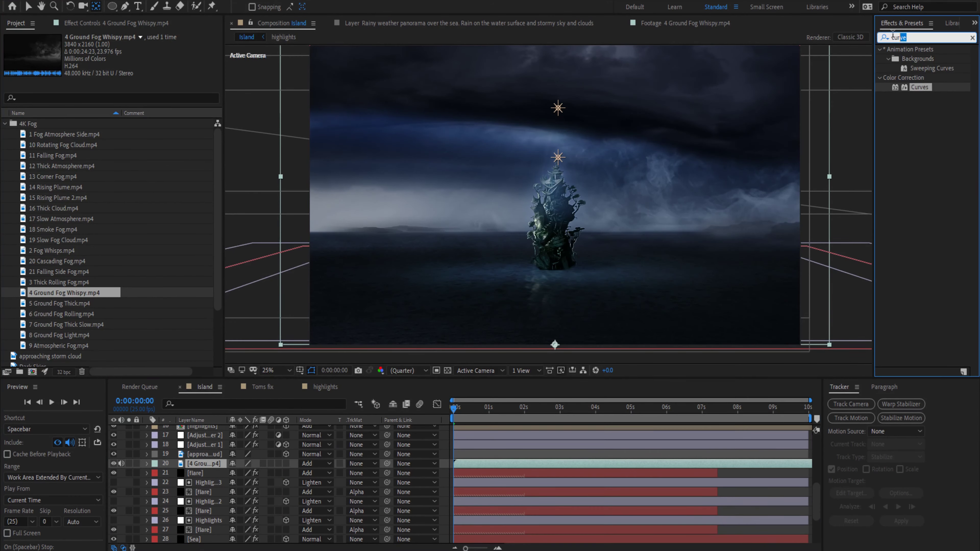